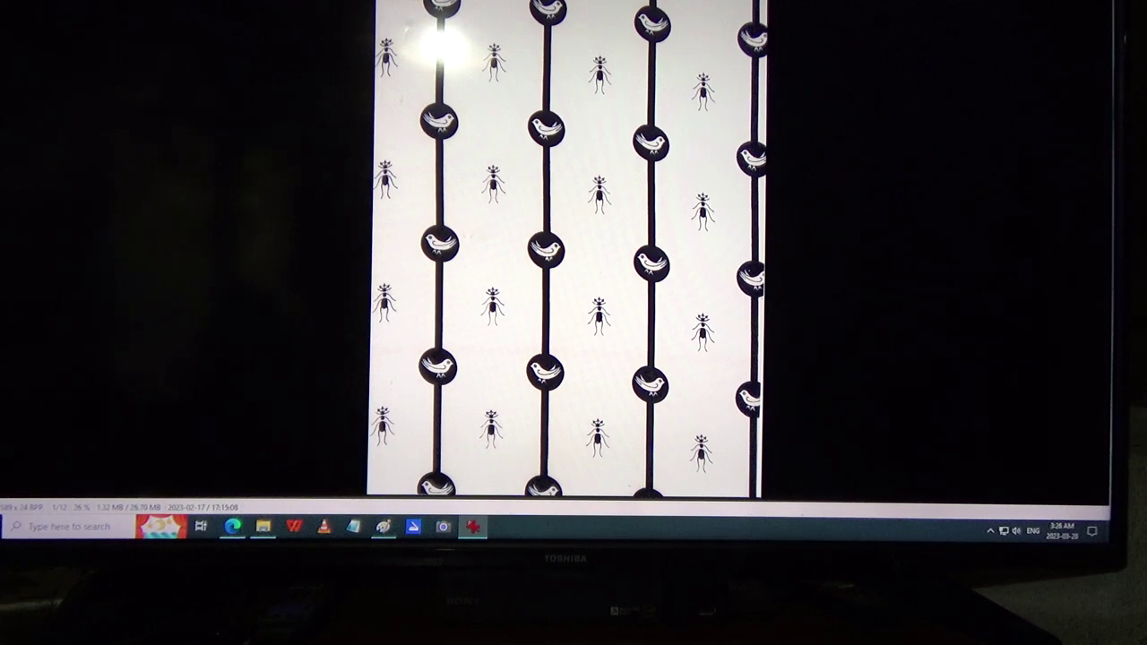
Step: Select a small rectangle around one ant and crop the image to it
{"action": "right_click", "coordinate": [2, 2]}
{"action": "left_click", "coordinate": [470, 36]}
{"action": "left_click_drag", "start_coordinate": [466, 146], "coordinate": [507, 175]}
{"action": "left_click", "coordinate": [35, 2]}
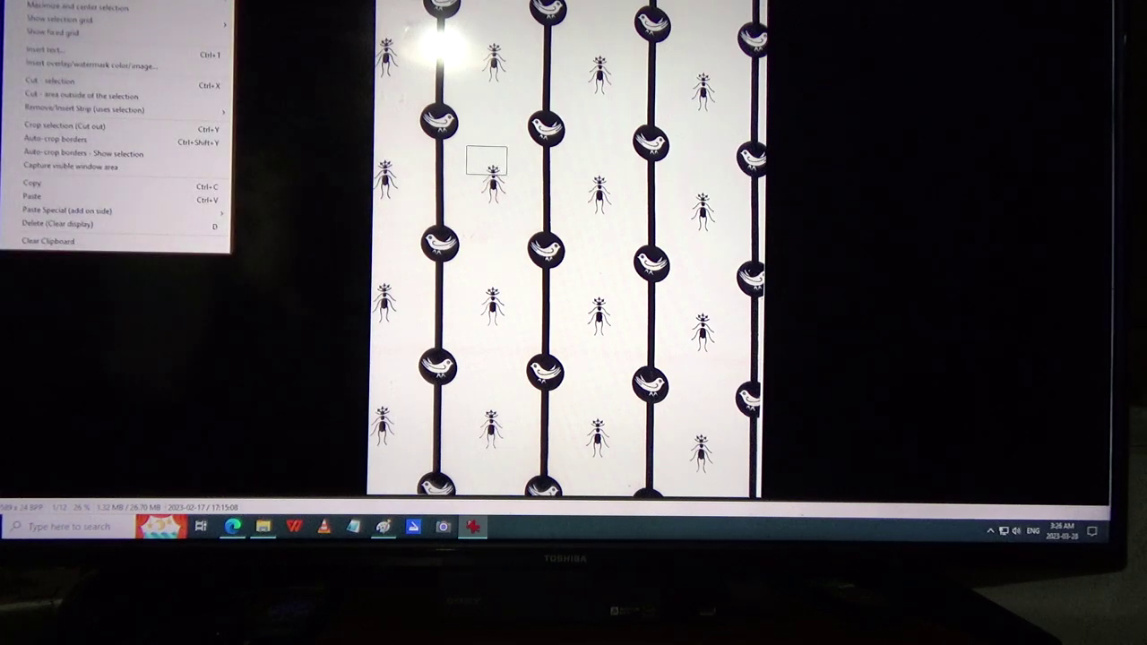
{"action": "left_click", "coordinate": [60, 126]}
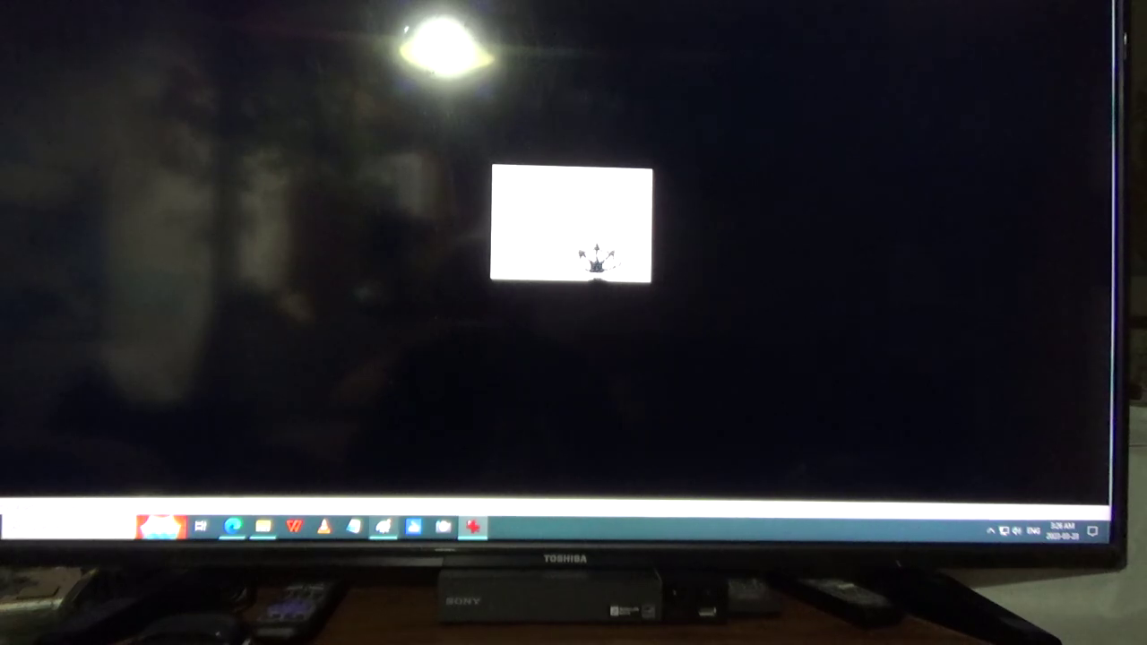
{"action": "scroll", "coordinate": [395, 305], "scroll_direction": "up", "scroll_amount": 3}
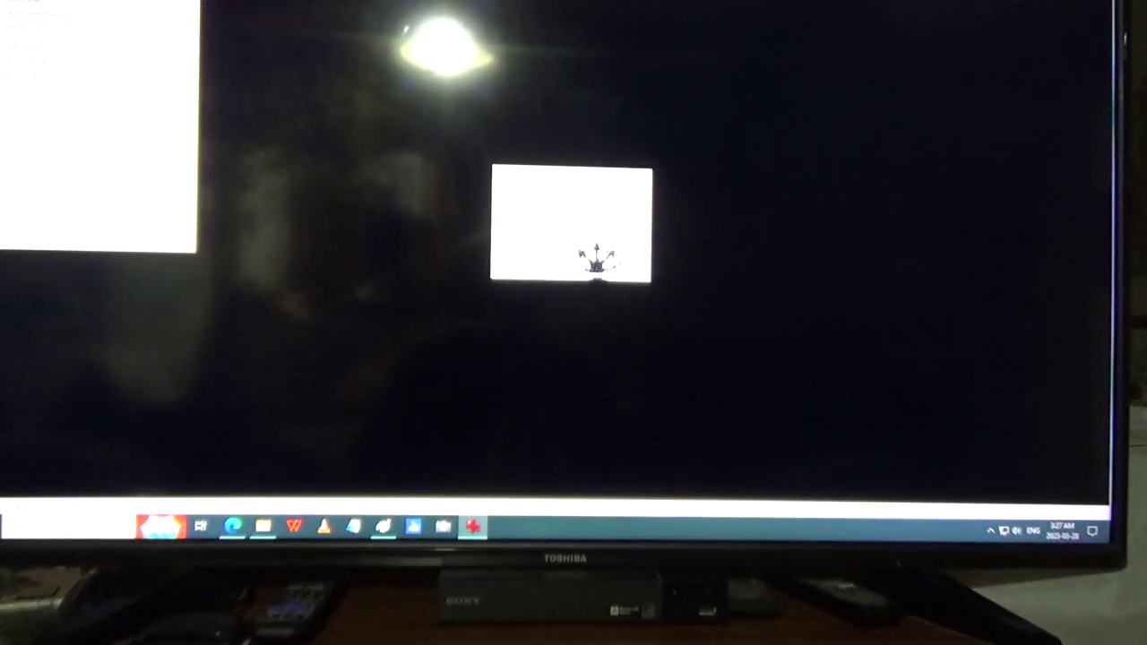
Step: Revert the single-ant crop to show the original full-size bird-and-ant pattern
{"action": "key", "text": "space"}
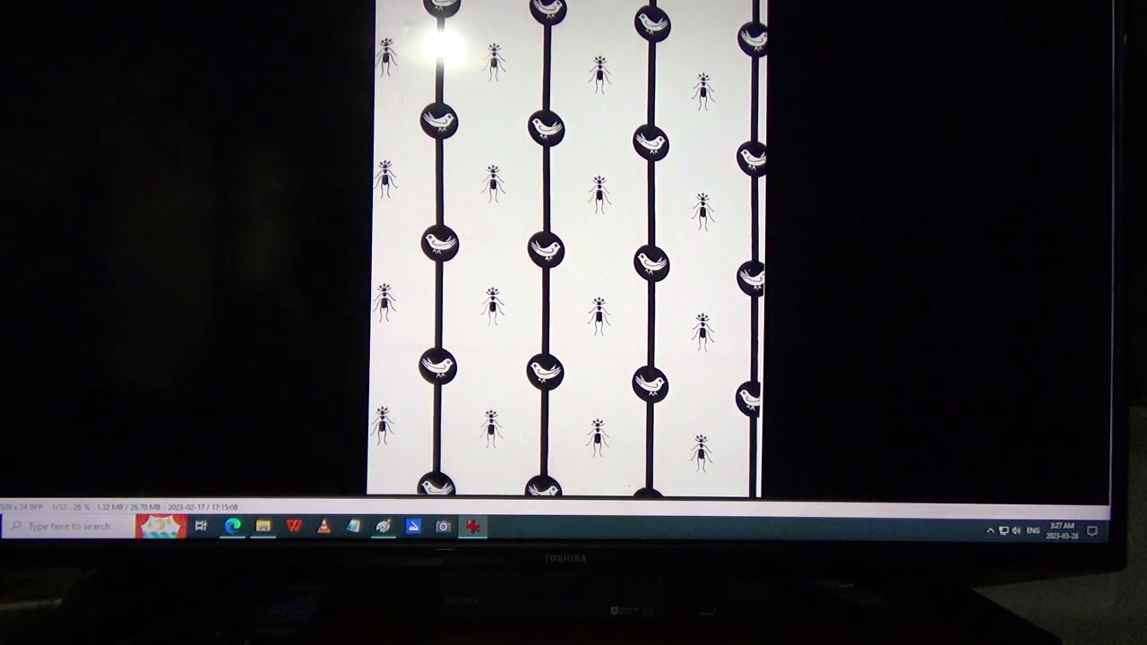